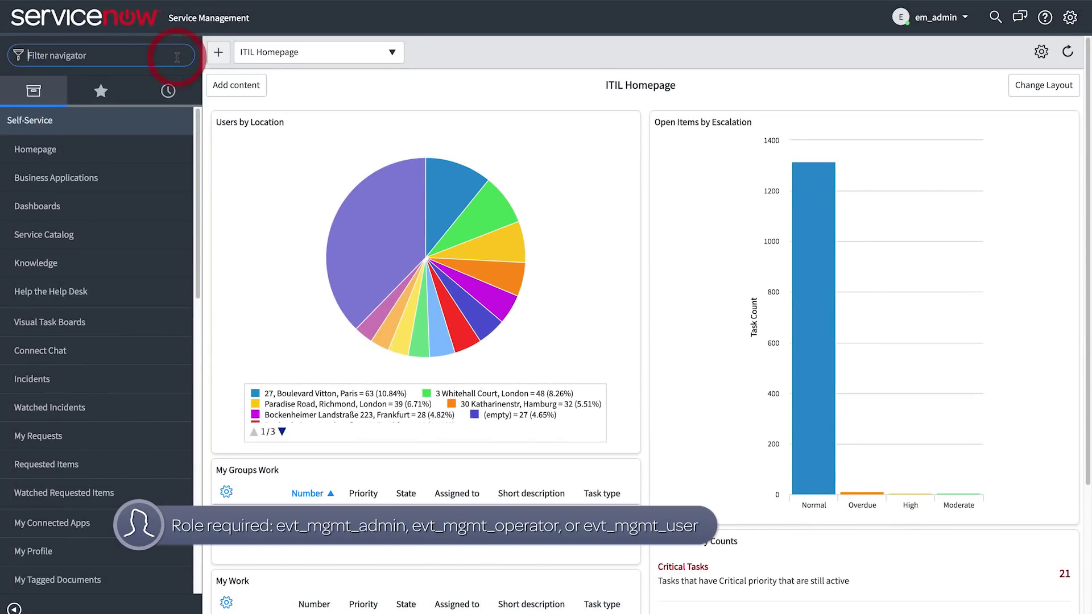
# Step: Filter the navigator for 'ent' and open the Event Management Dashboard and its 138 alerts
pyautogui.write('event')
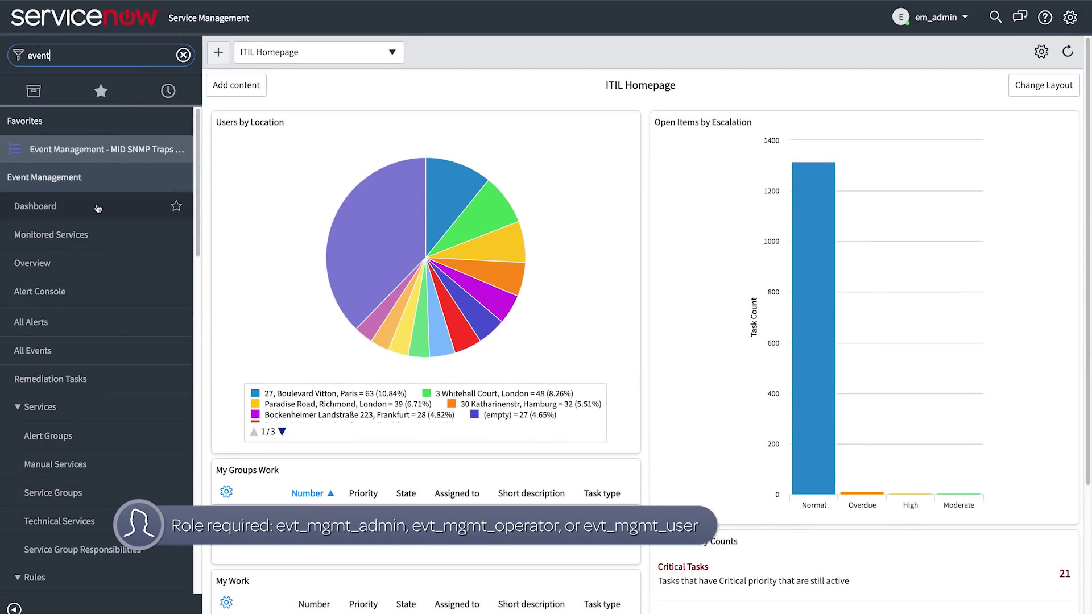
pyautogui.click(98, 207)
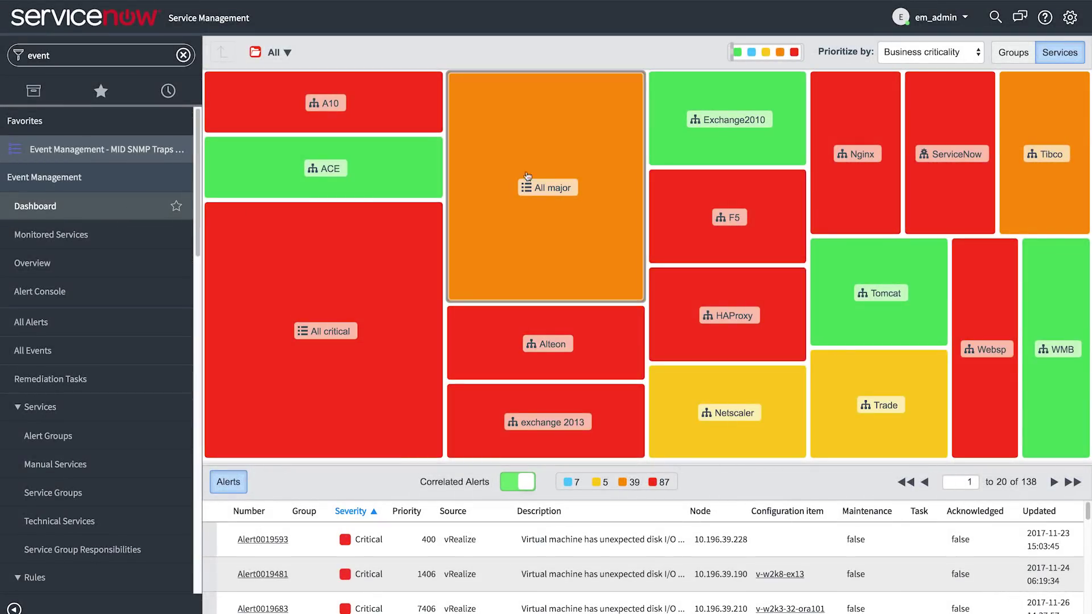
pyautogui.click(976, 54)
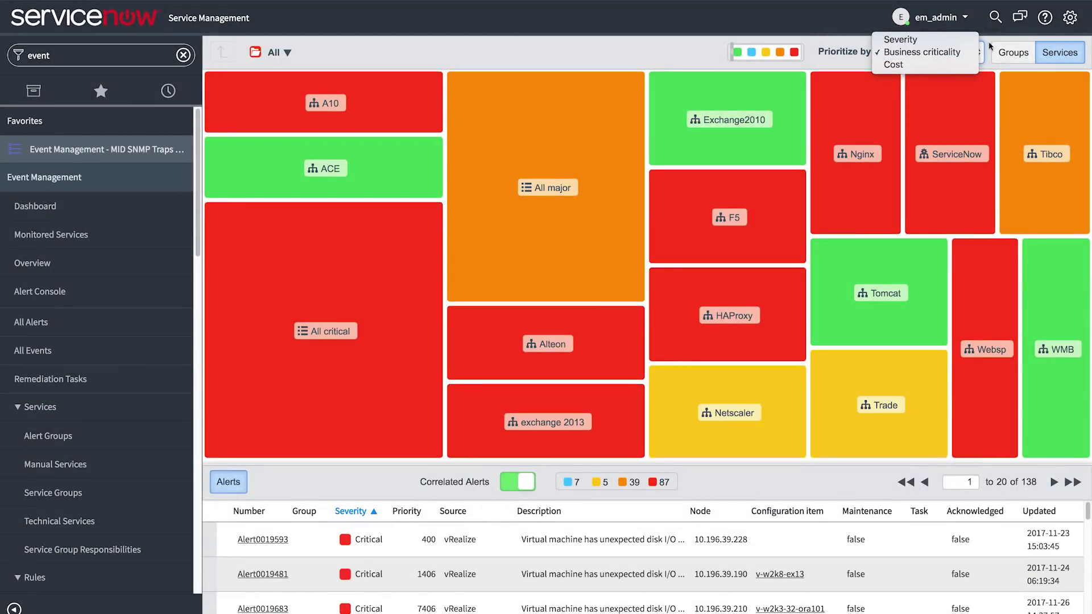
# Step: Keep Business criticality prioritization, filter alerts to the Alteon tile, then open the HAProxy service map
pyautogui.click(996, 38)
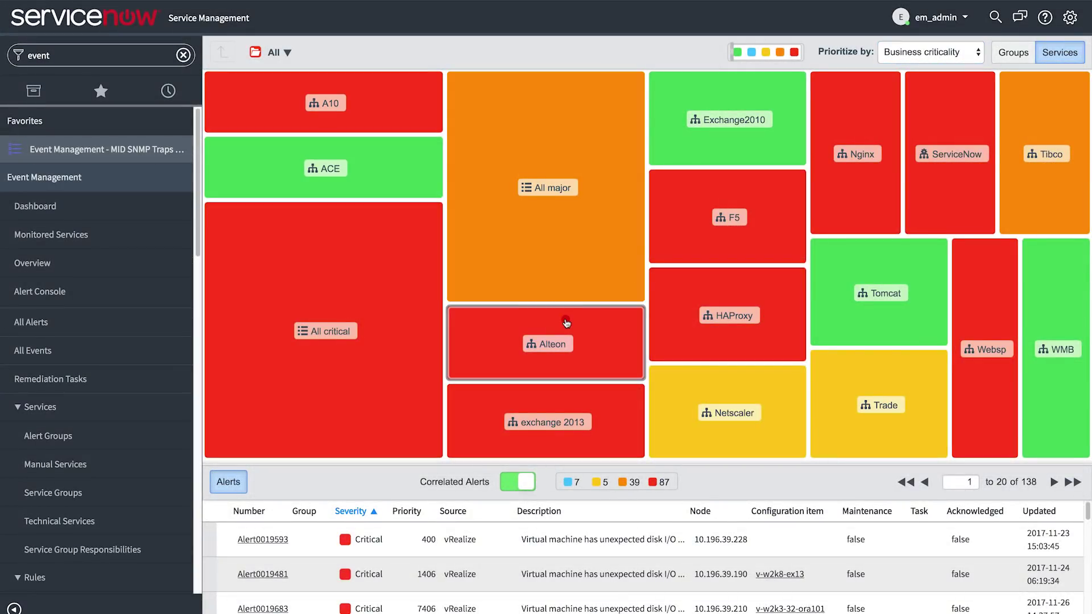
pyautogui.click(566, 322)
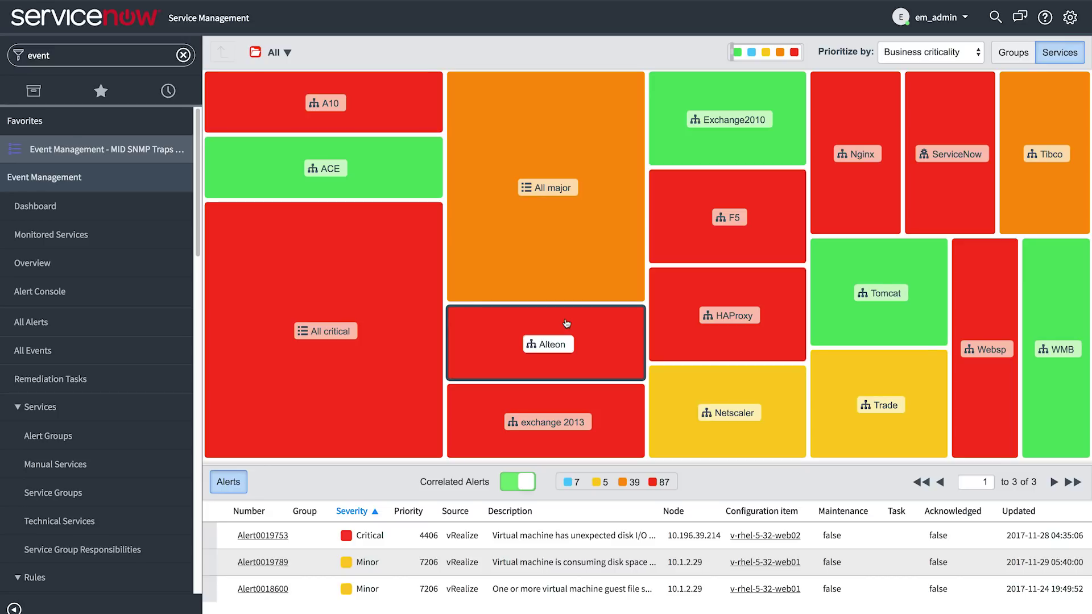
pyautogui.doubleClick(731, 281)
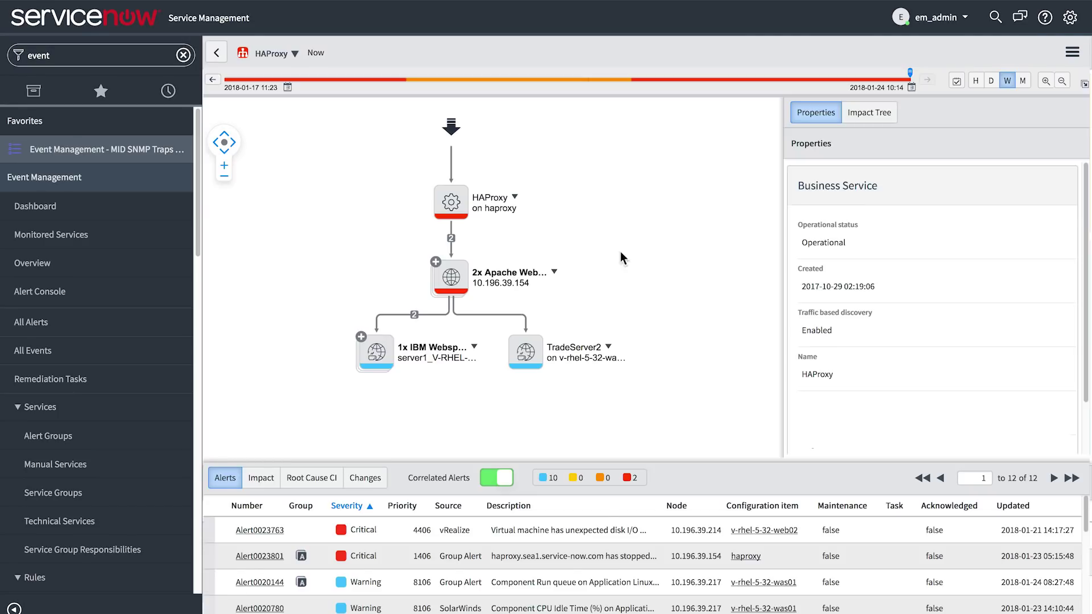
# Step: Zoom into the HAProxy map and expand every branch of its Impact Tree
pyautogui.click(225, 169)
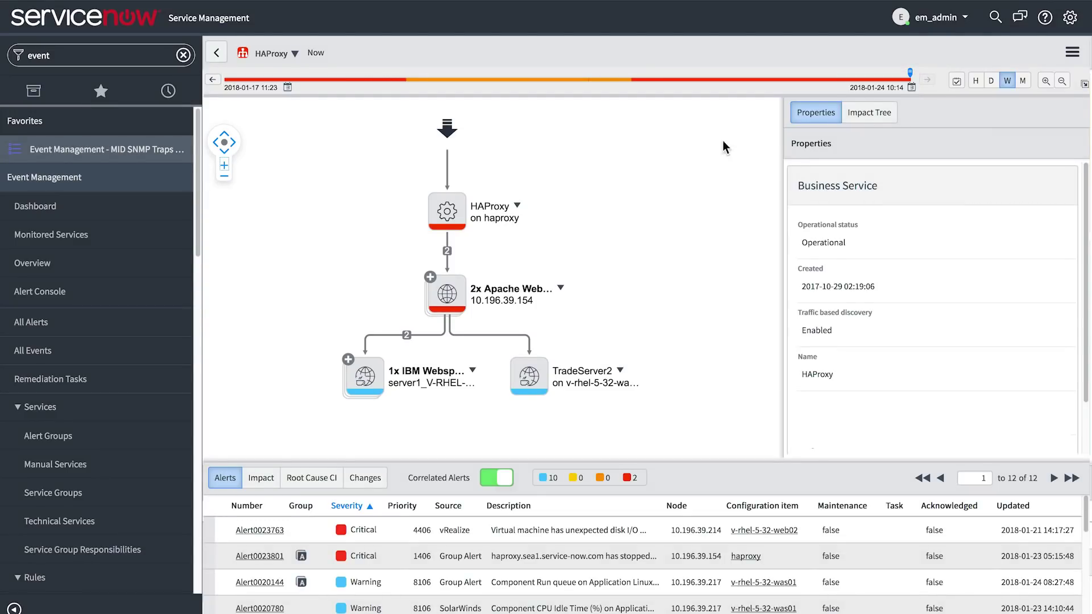
pyautogui.click(870, 113)
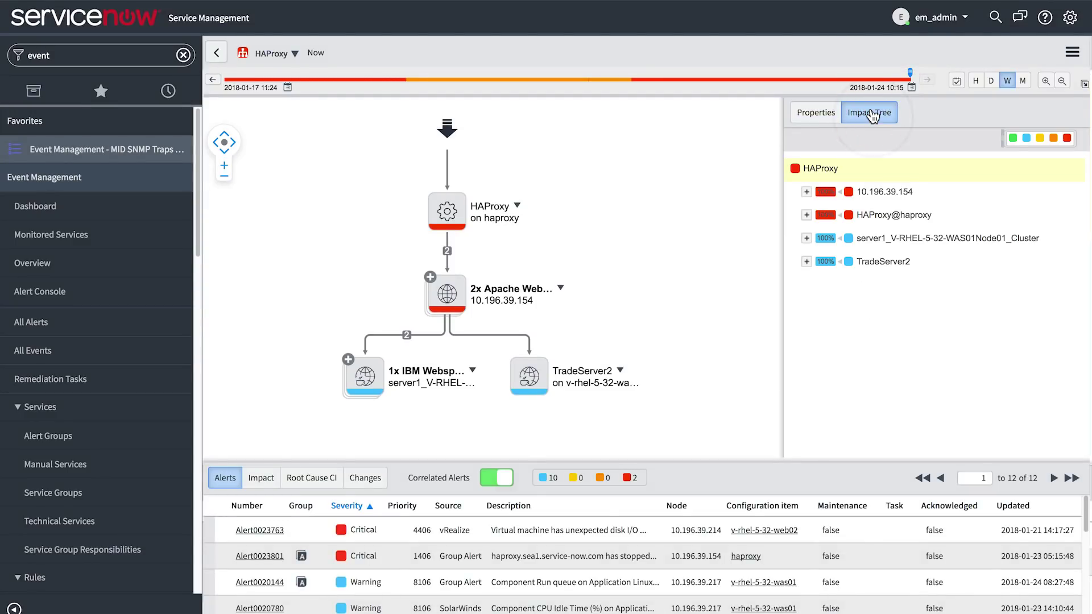
pyautogui.click(807, 192)
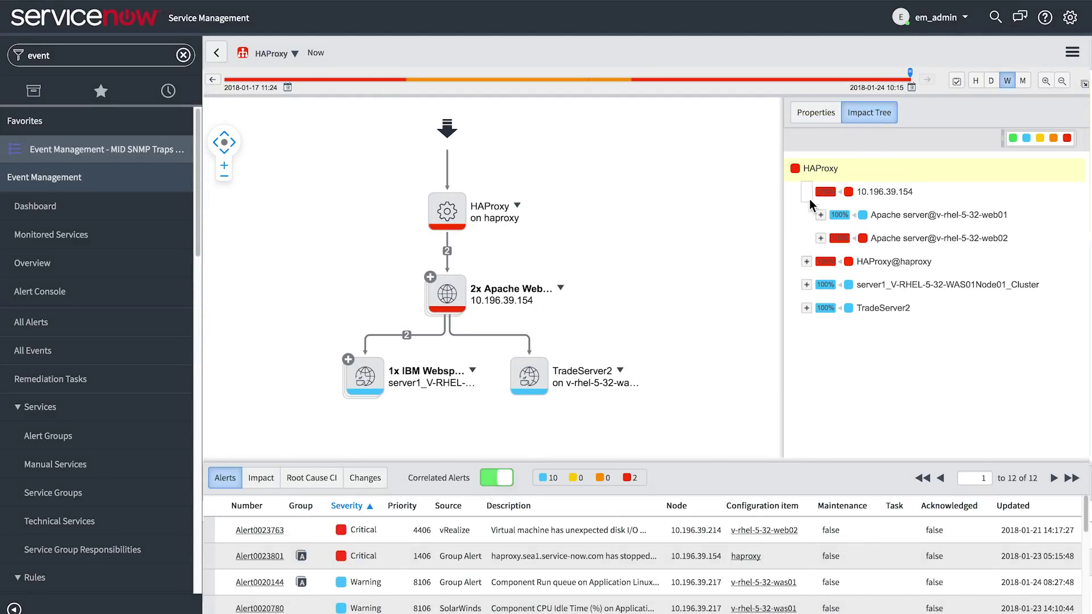
pyautogui.click(807, 261)
pyautogui.click(806, 354)
pyautogui.click(806, 401)
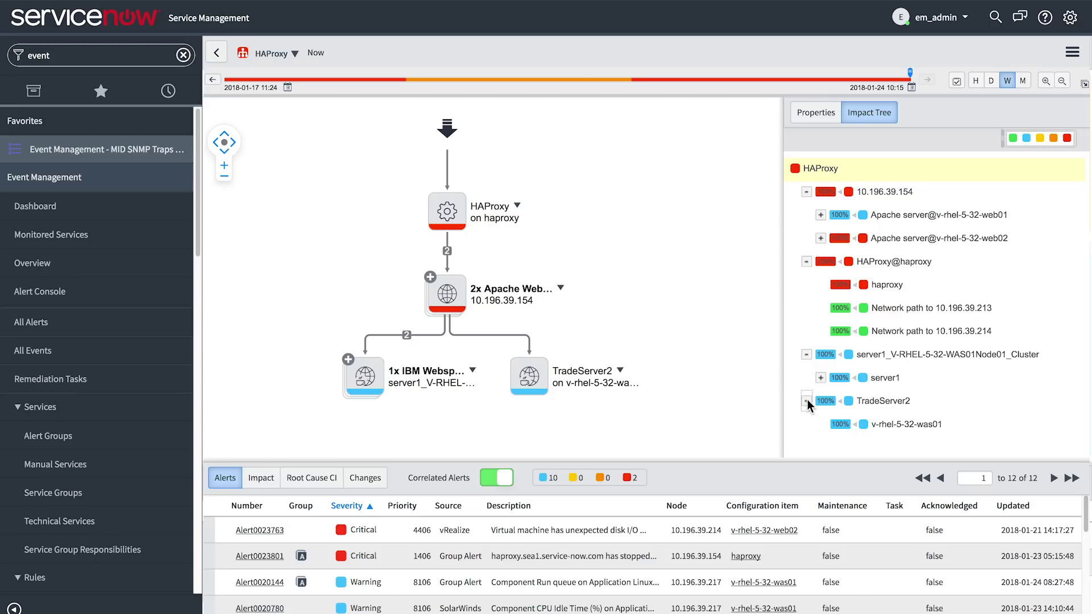
# Step: Narrow the alerts to the 2x Apache Web node and select the critical disk I/O alert
pyautogui.click(522, 299)
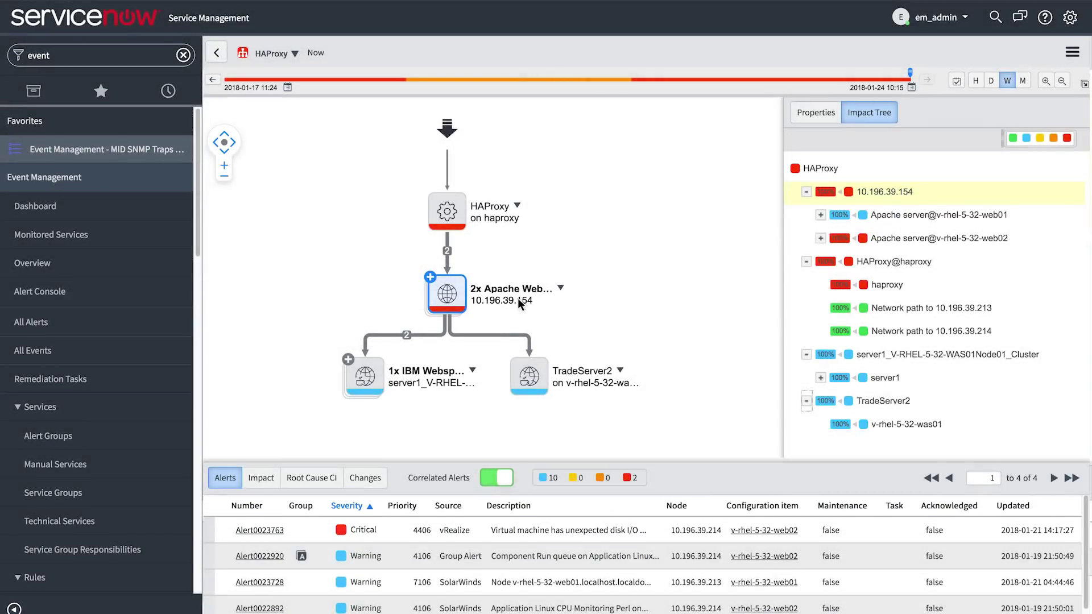
pyautogui.click(398, 530)
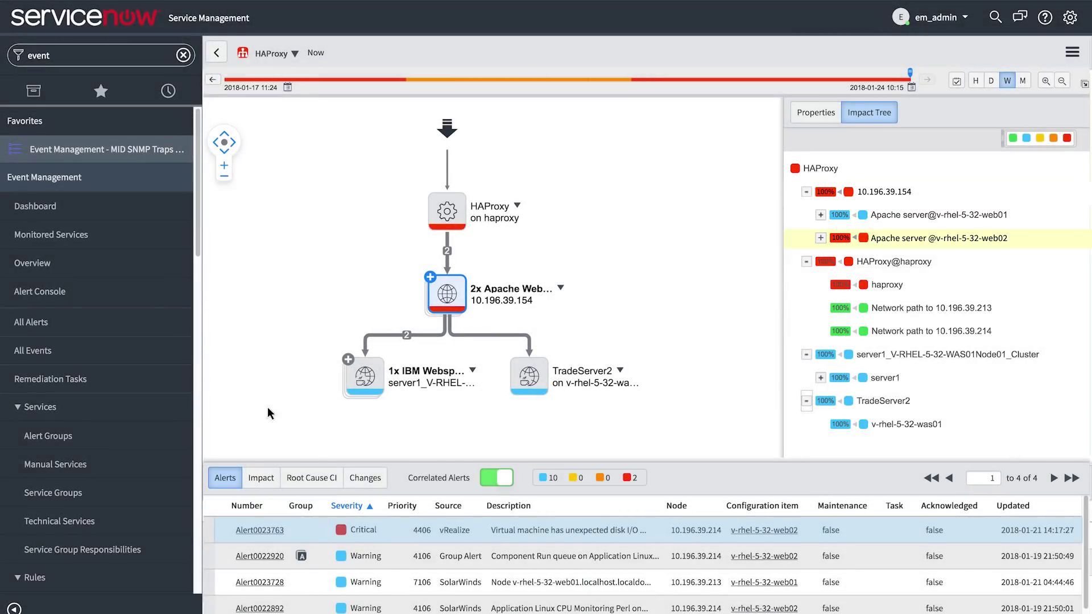
# Step: Open Alert0019615 from the Alert Console and review its 2,855 related SCOM events
pyautogui.click(139, 290)
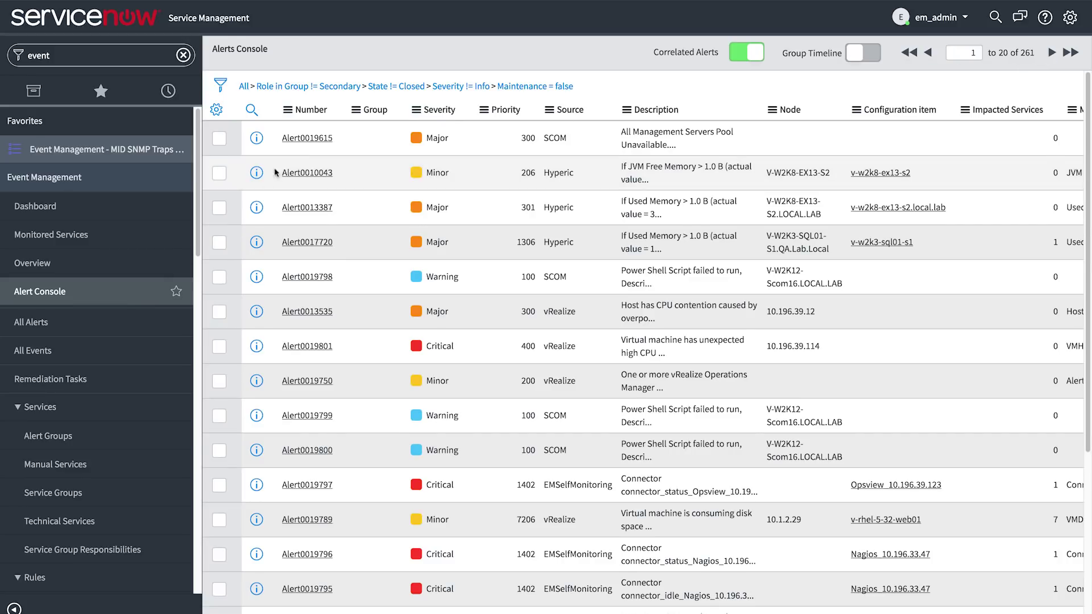
pyautogui.click(302, 139)
pyautogui.scroll(-2, 310, 146)
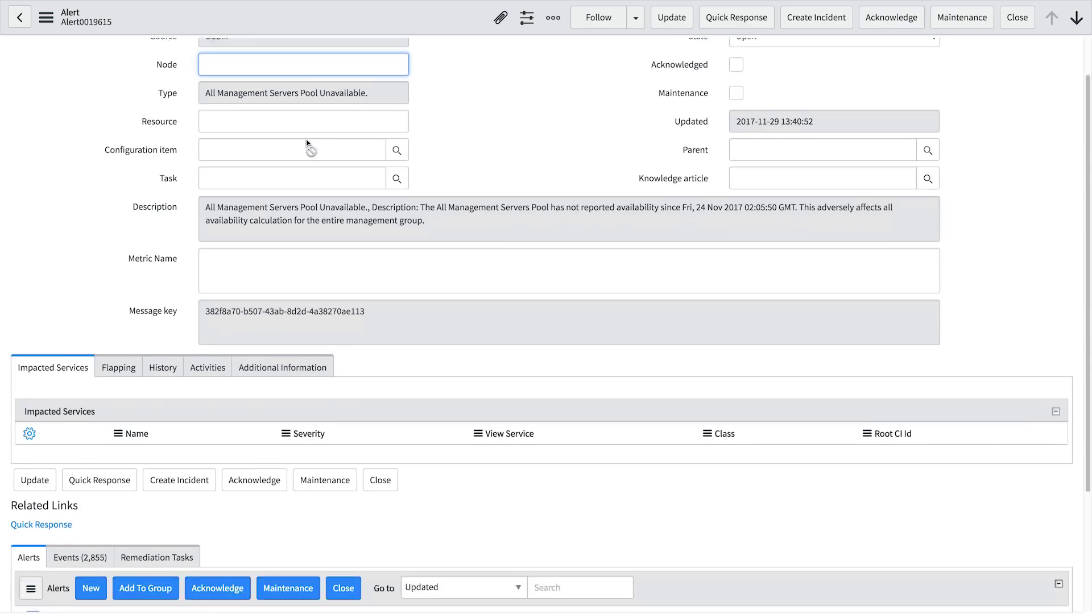
pyautogui.scroll(-3, 307, 149)
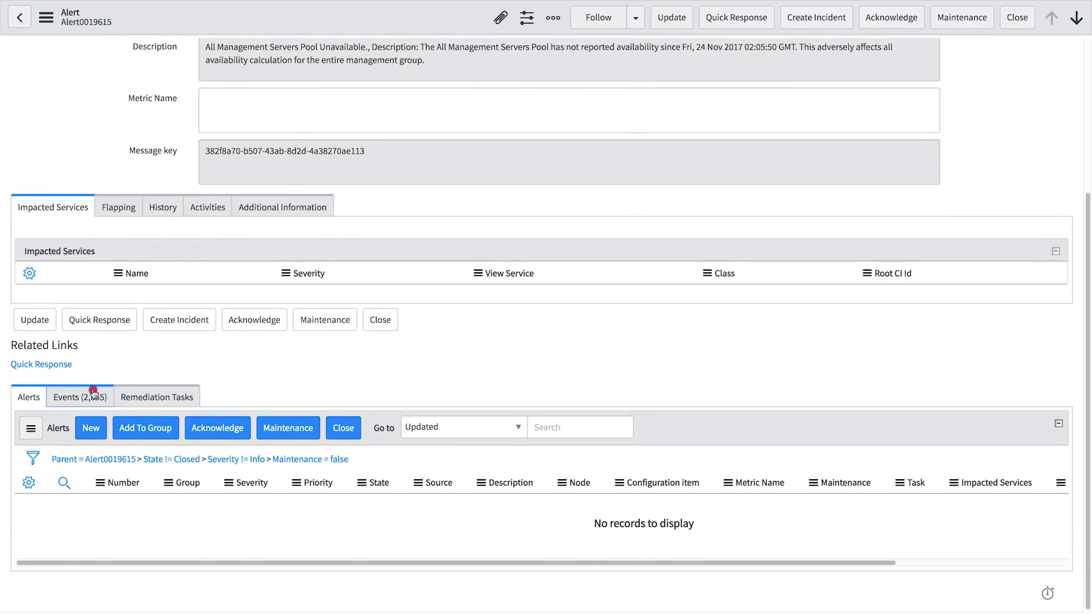
pyautogui.click(90, 396)
pyautogui.scroll(-2, 94, 393)
pyautogui.scroll(-4, 94, 392)
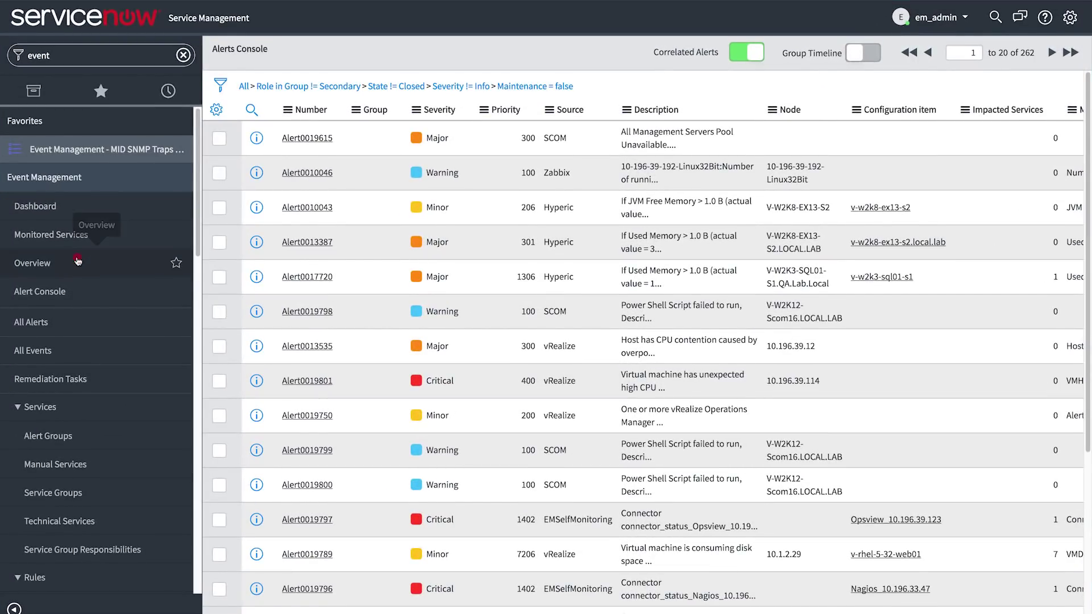
# Step: Open the Event Management Overview dashboard of charts
pyautogui.click(78, 261)
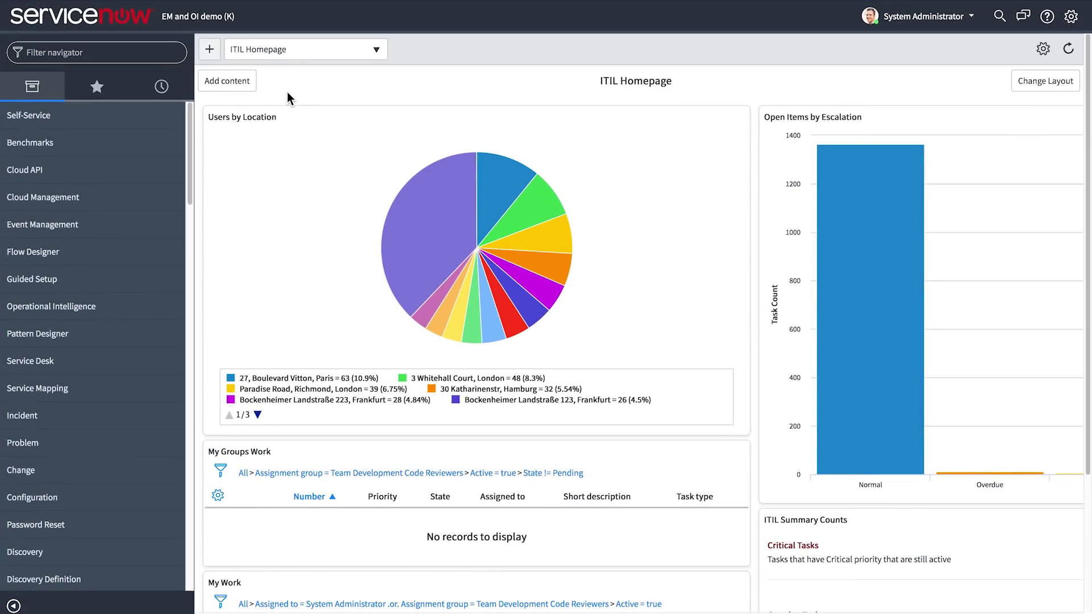
# Step: Filter the navigator for 'oper' and open the Operational Intelligence Anomaly Map
pyautogui.click(157, 56)
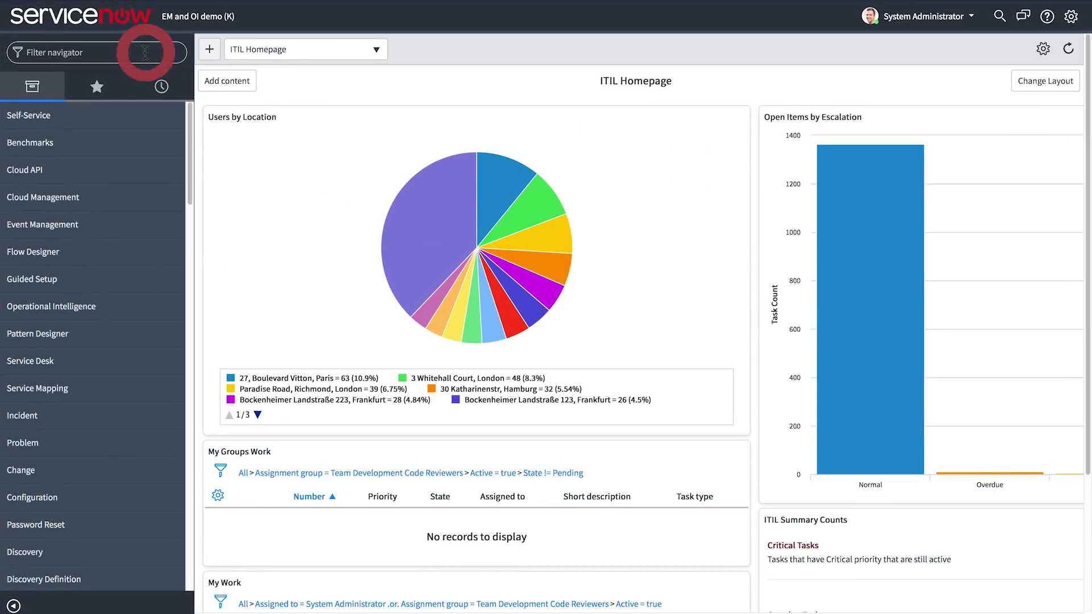
pyautogui.write('oper')
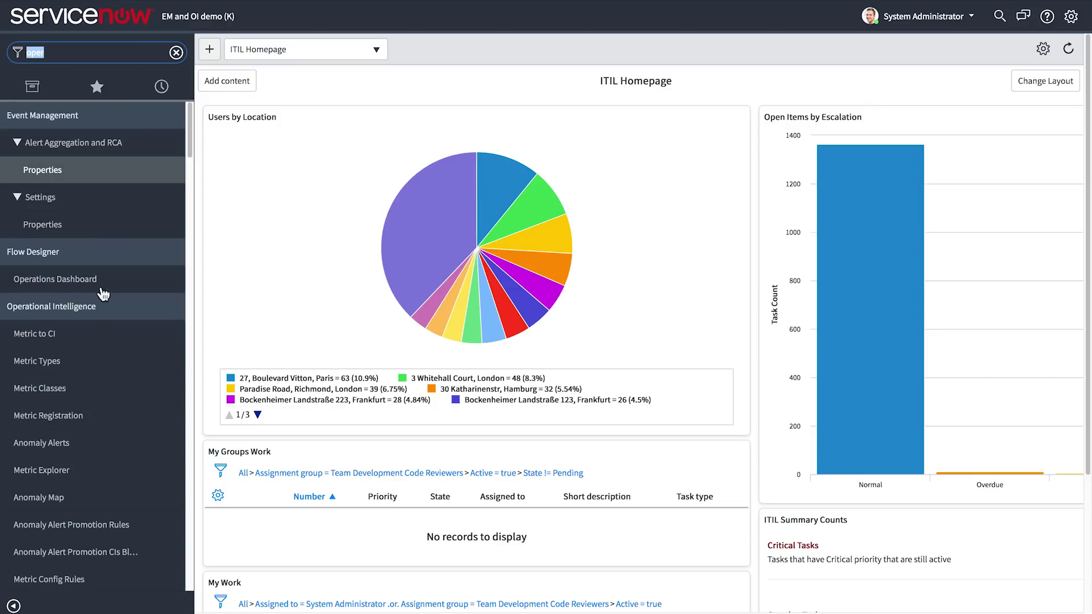
pyautogui.click(41, 506)
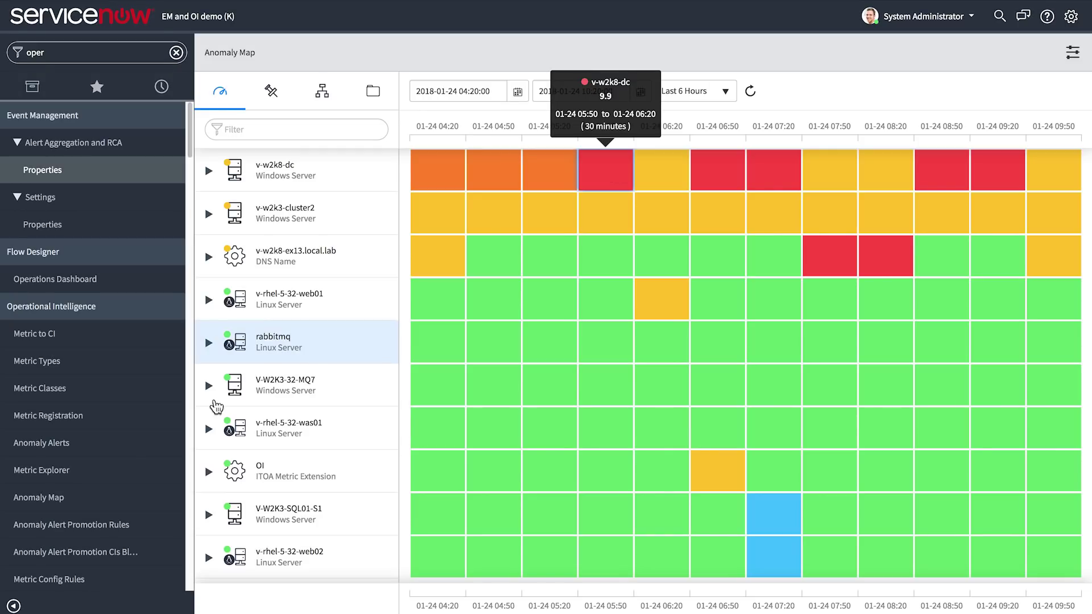
# Step: Open Metric Explorer and list the OI ITOA Metric Extension metrics, such as current.CPU.load
pyautogui.click(113, 477)
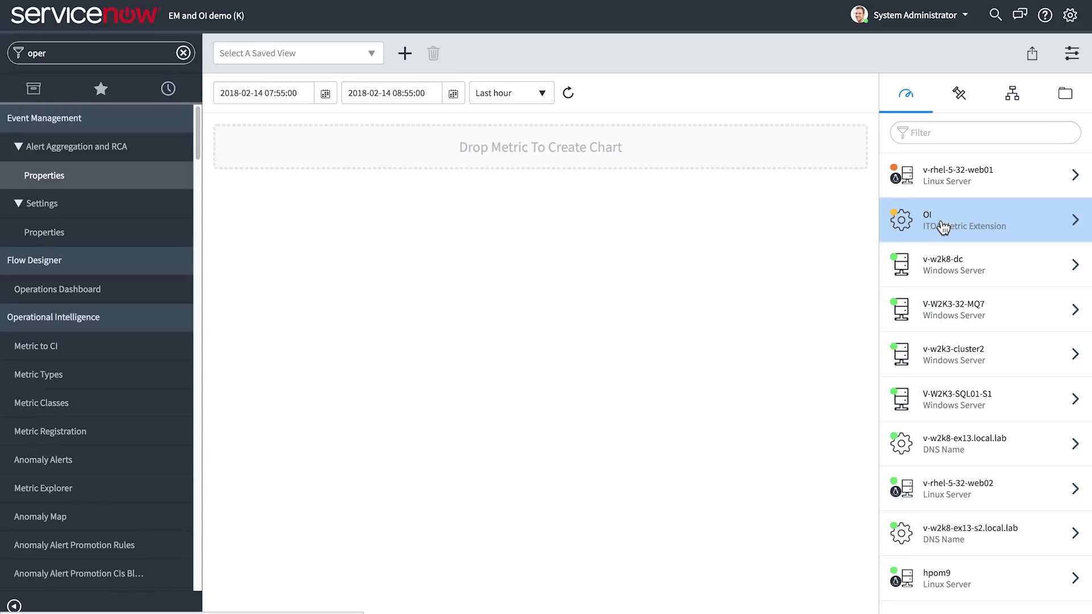
pyautogui.click(944, 226)
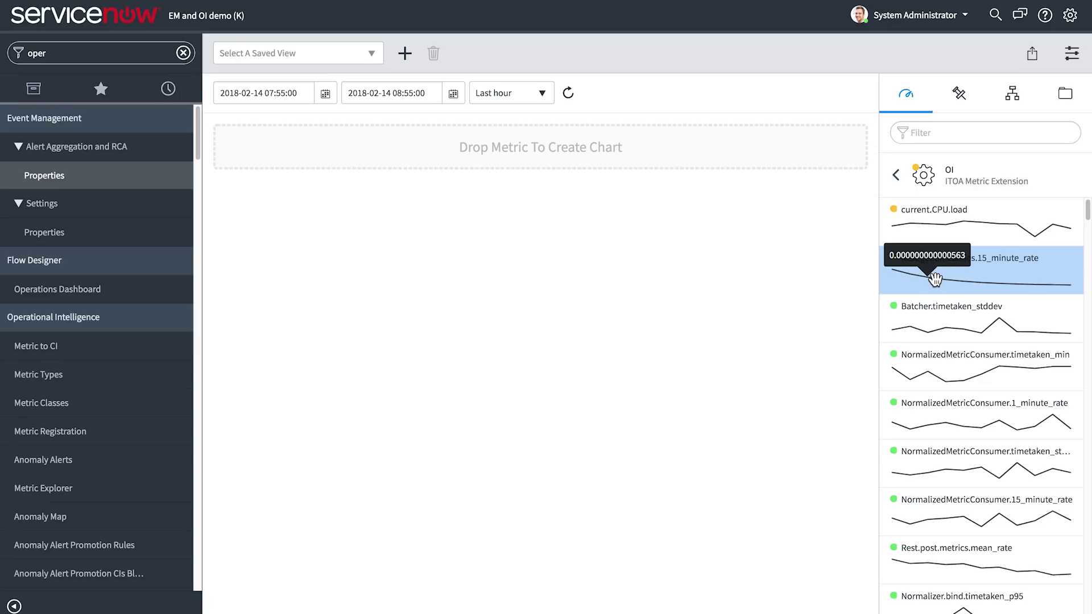
# Step: Chart Rest.get.timeSeries.15_minute_rate over the Last day time range
pyautogui.moveTo(934, 279); pyautogui.dragTo(659, 221)
pyautogui.moveTo(493, 162); pyautogui.dragTo(496, 152)
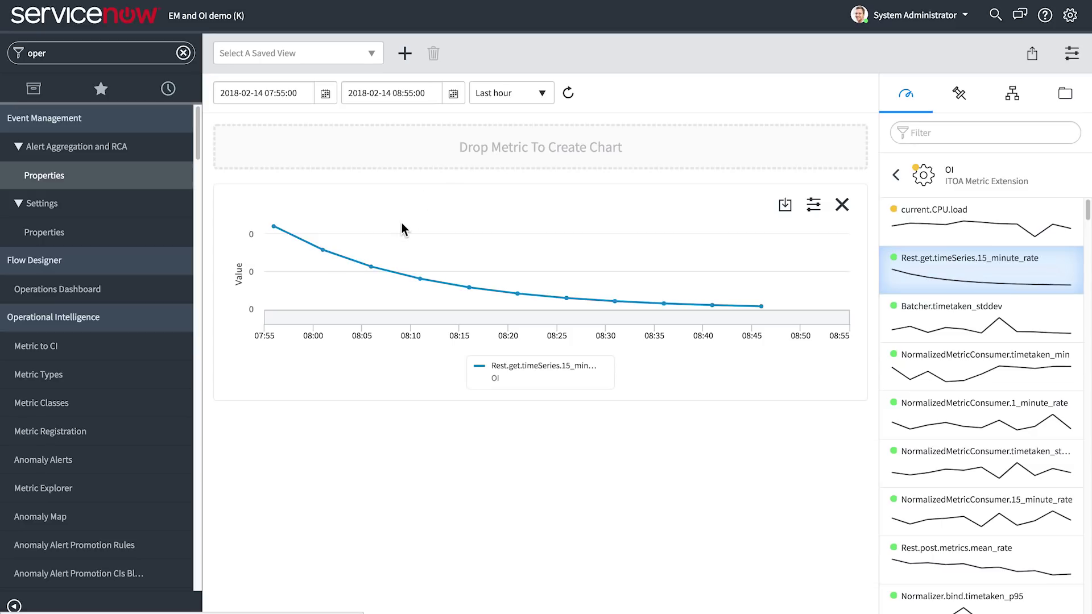
pyautogui.moveTo(420, 279)
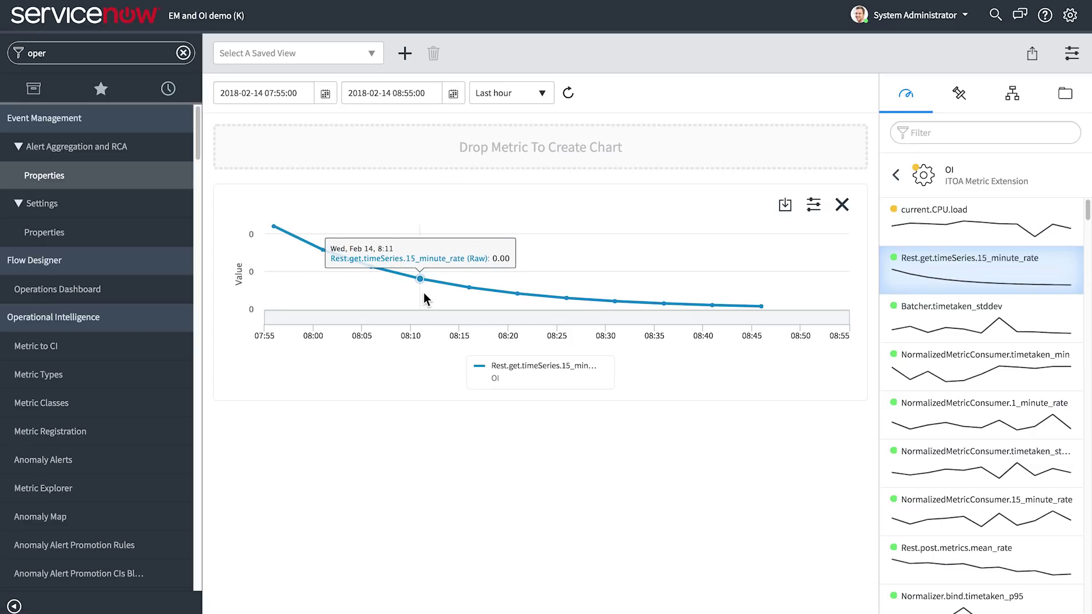
pyautogui.click(500, 92)
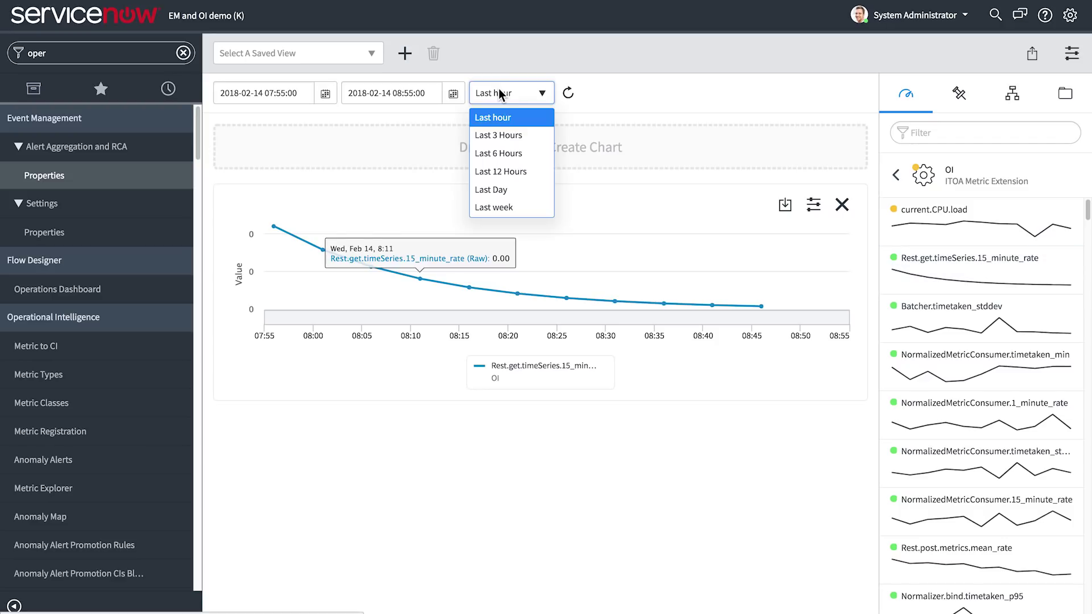
pyautogui.click(498, 191)
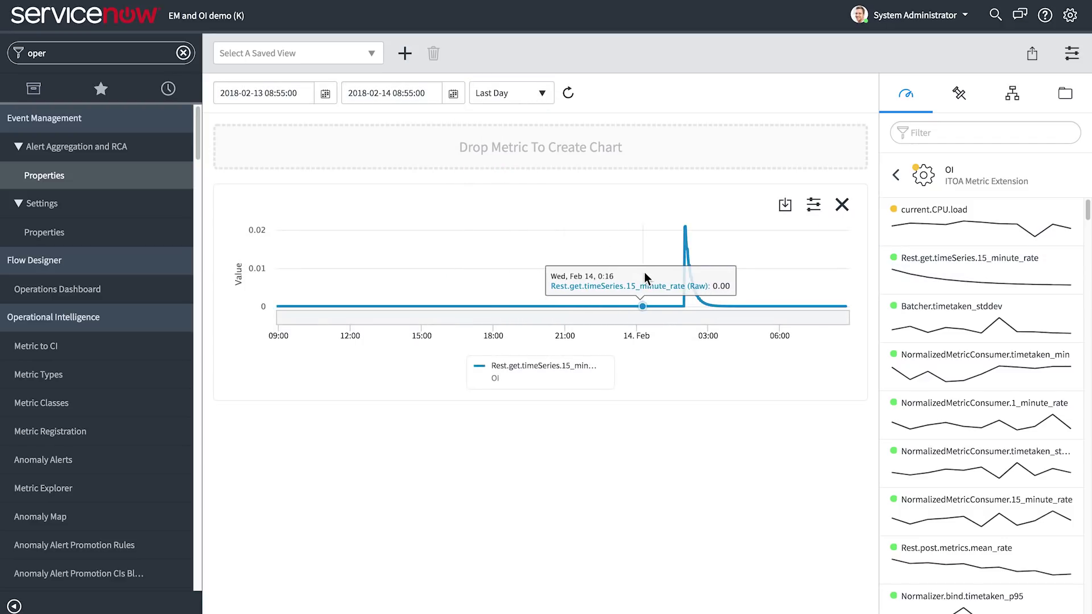
# Step: Zoom the chart onto the 02:00 spike and enable Show Bounds and Show Anomaly Scores
pyautogui.moveTo(660, 273); pyautogui.dragTo(745, 267)
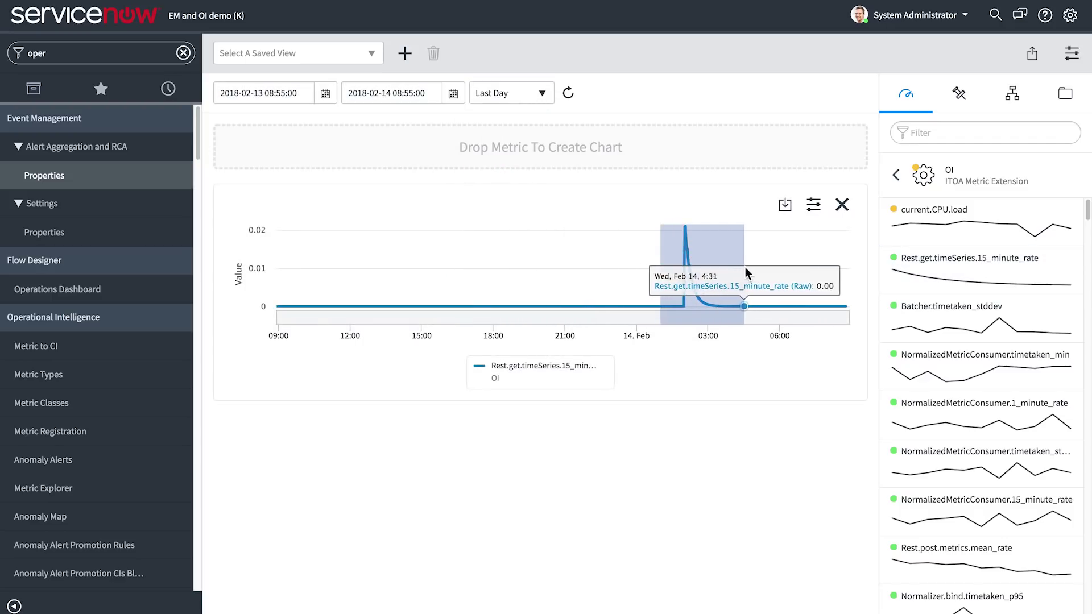
pyautogui.click(814, 205)
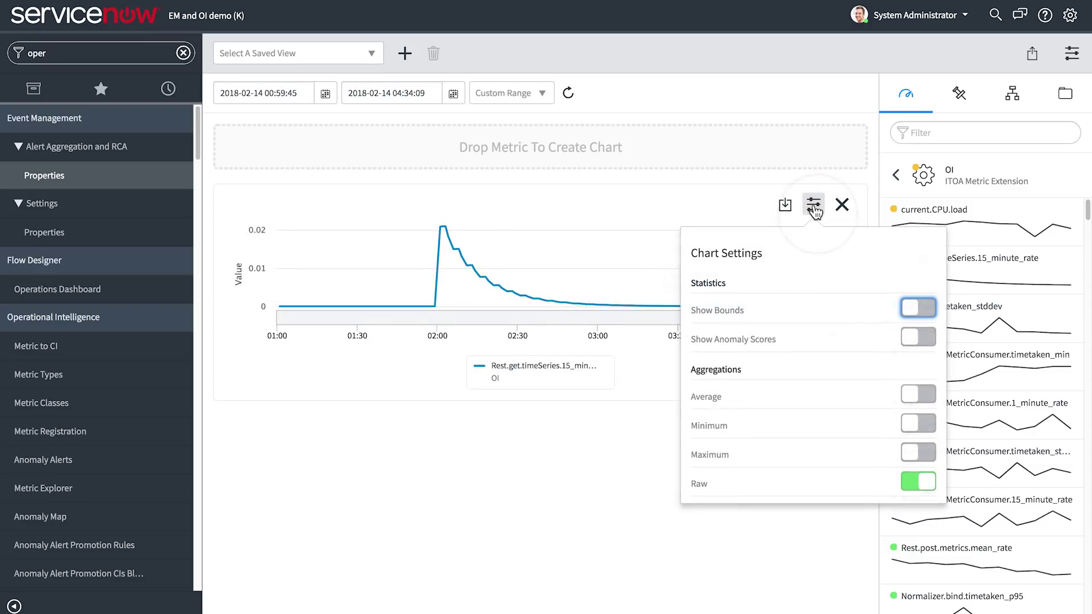
pyautogui.click(909, 306)
pyautogui.click(916, 333)
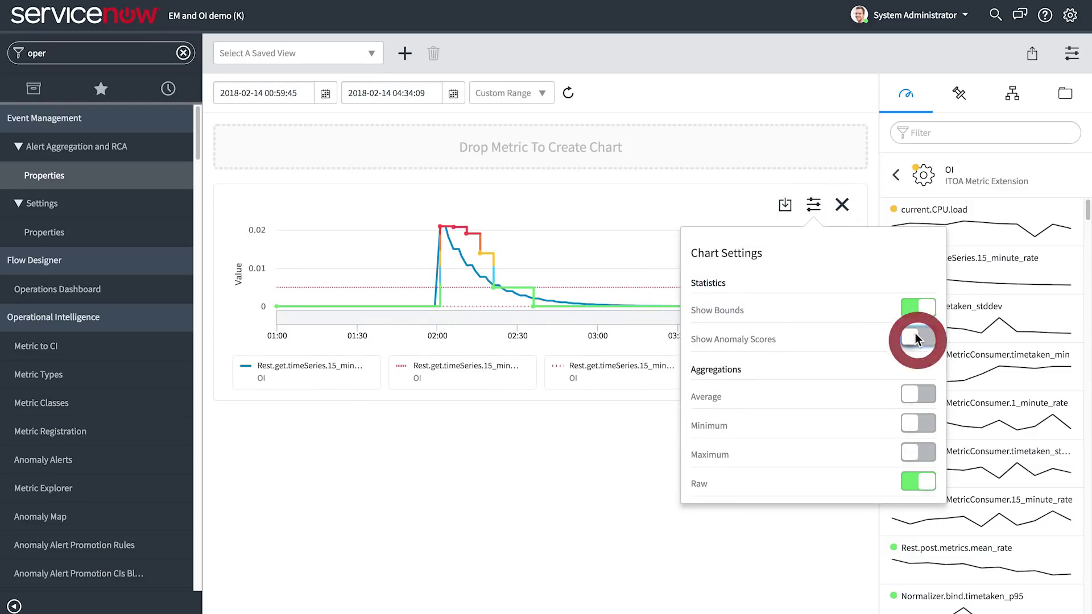
pyautogui.click(655, 446)
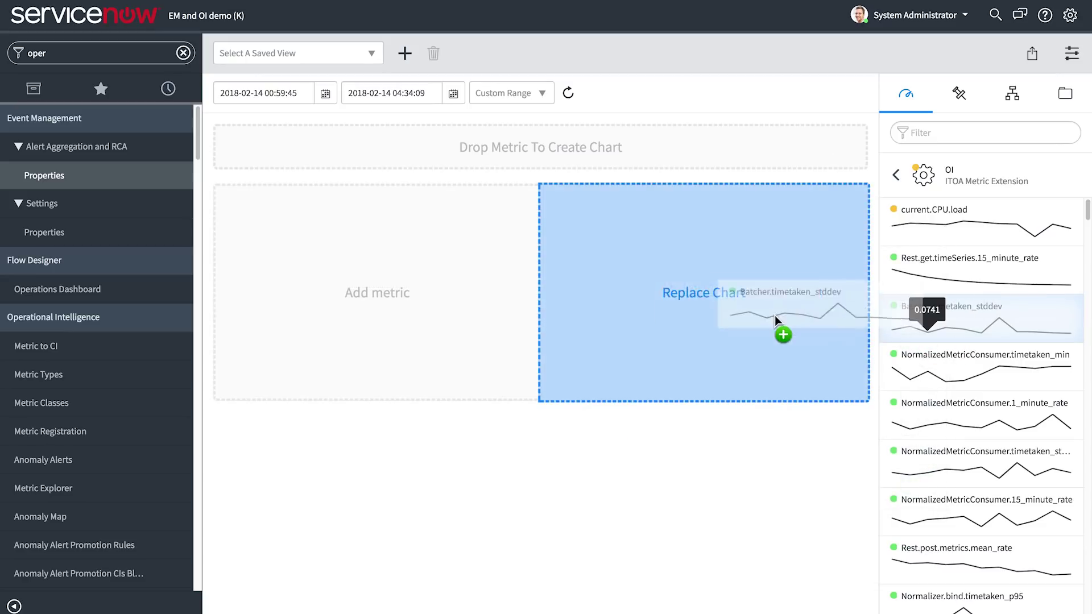
# Step: Overlay Batcher.timetaken_stddev on the rate chart and chart v-w2k8-dc's agent processor utilization
pyautogui.moveTo(936, 330); pyautogui.dragTo(458, 307)
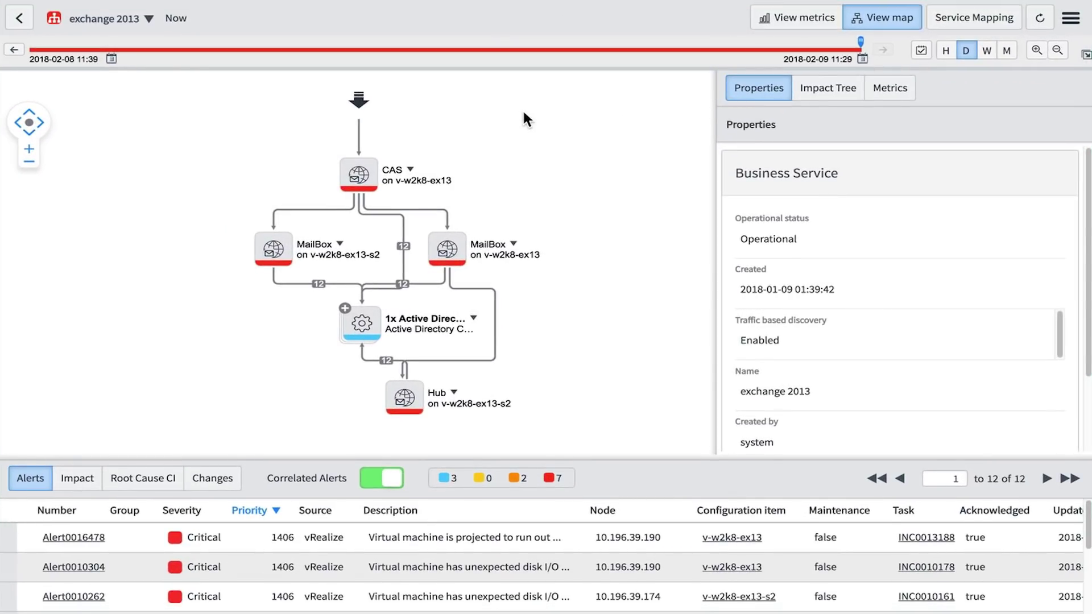
pyautogui.click(890, 89)
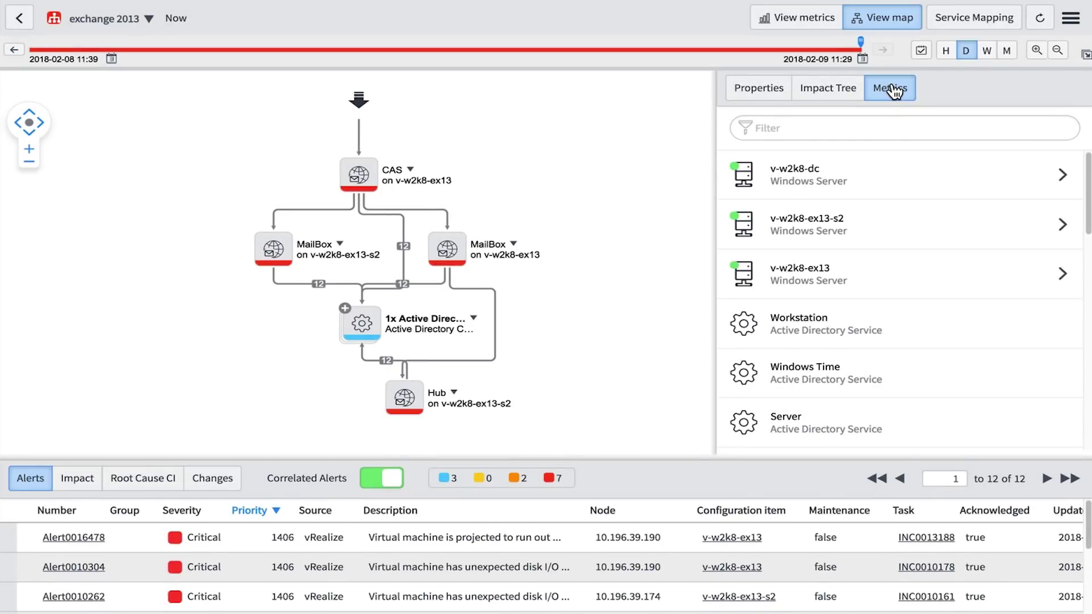
pyautogui.click(871, 174)
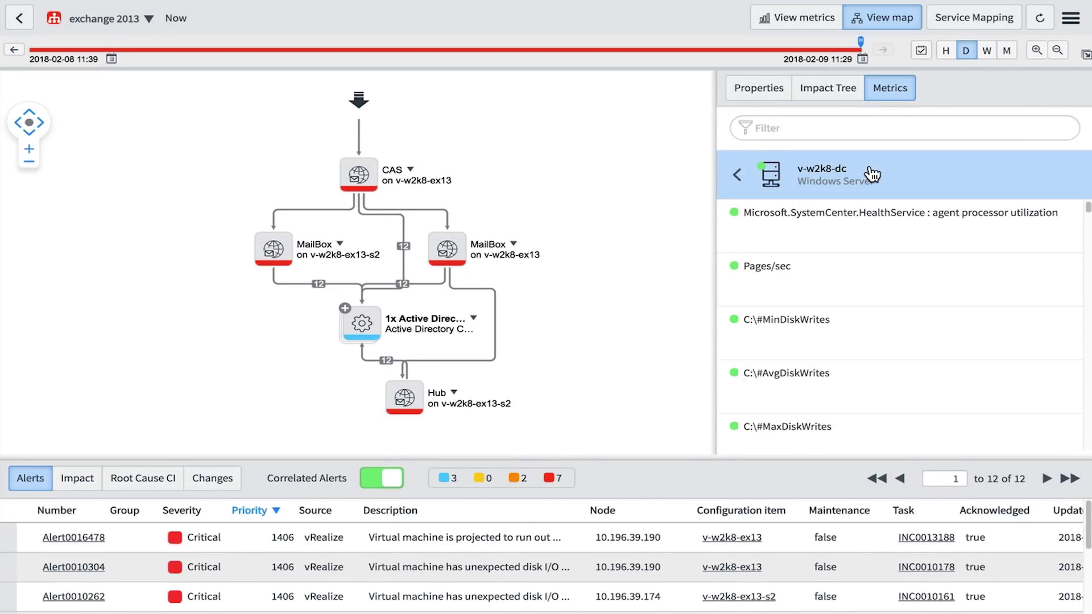
pyautogui.click(806, 21)
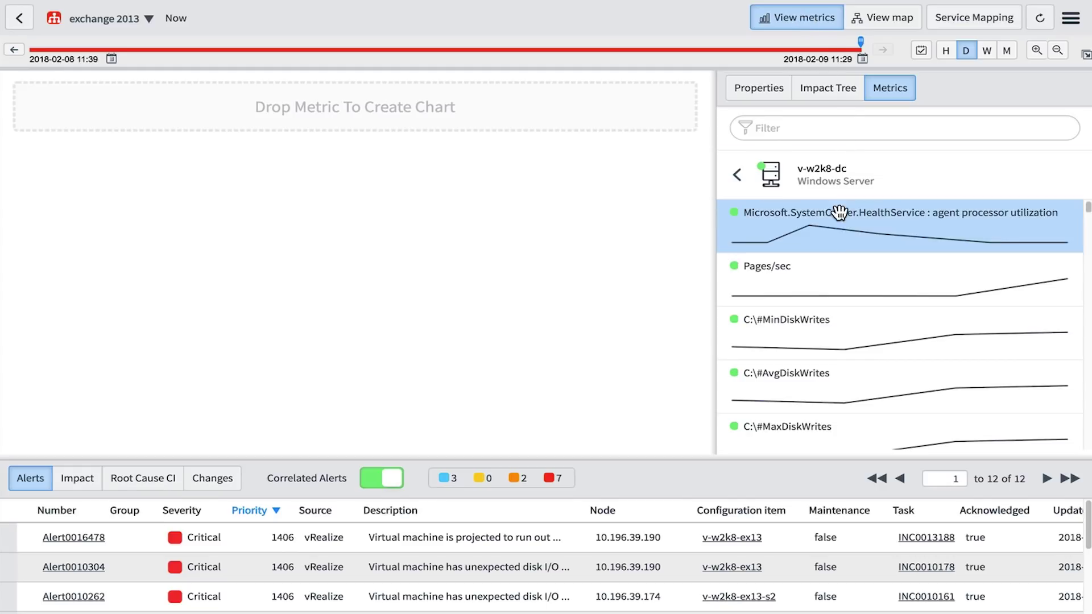
pyautogui.moveTo(836, 233); pyautogui.dragTo(443, 113)
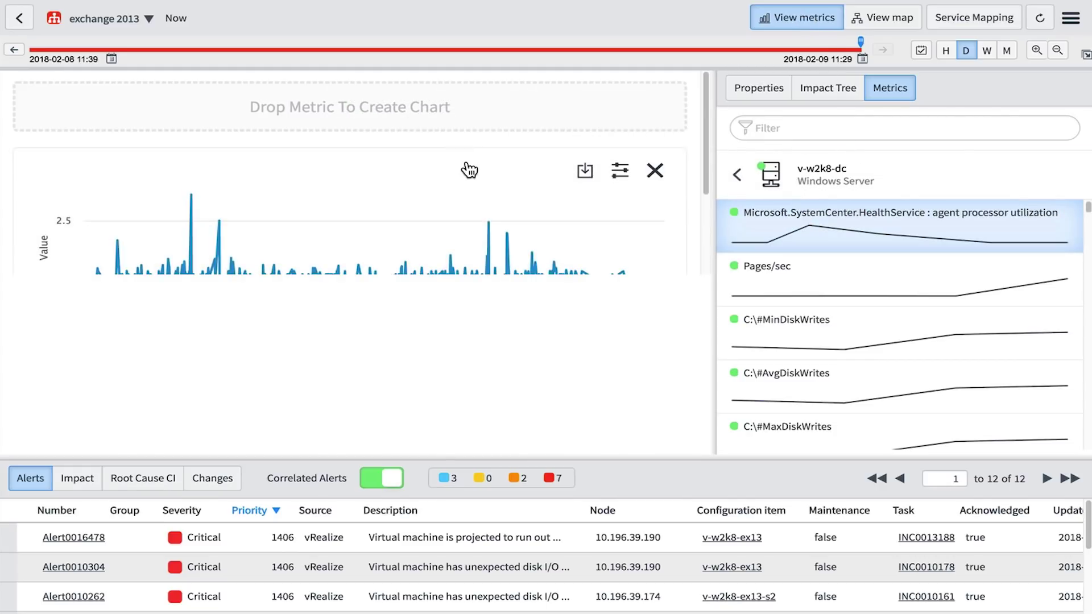
pyautogui.scroll(-2, 470, 166)
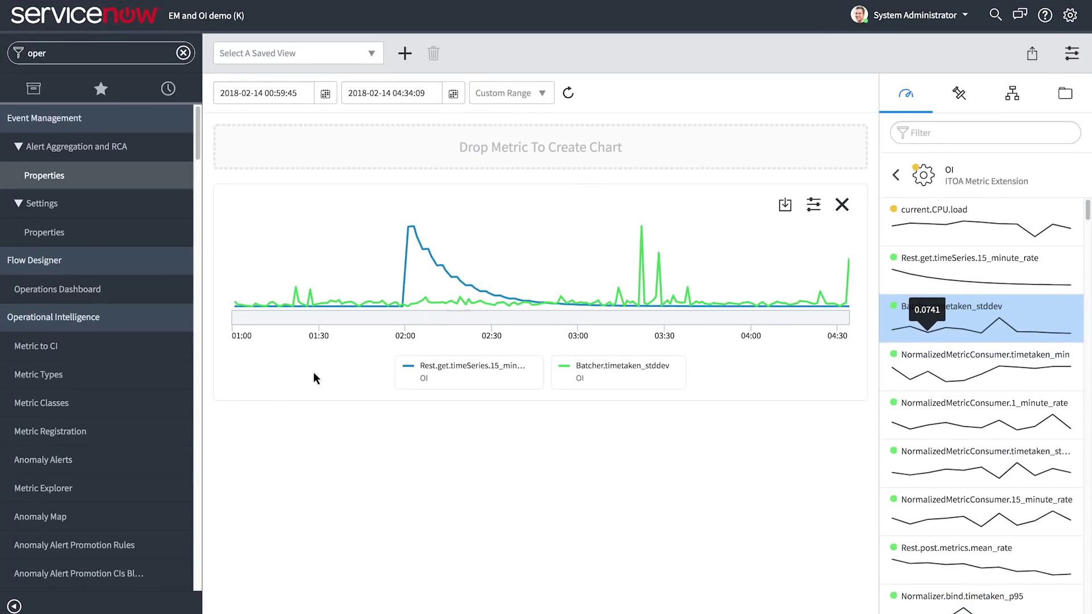
# Step: From Anomaly Alerts, open Alert Anomaly10000, the critical Rest.post.metrics.5_minute_rate anomaly
pyautogui.click(126, 457)
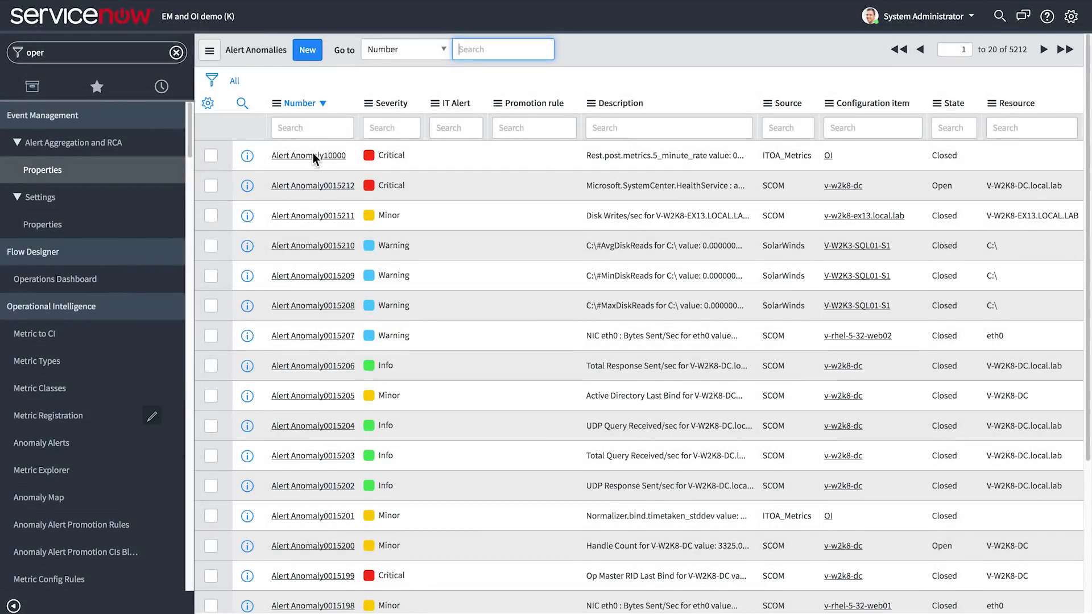
pyautogui.click(313, 155)
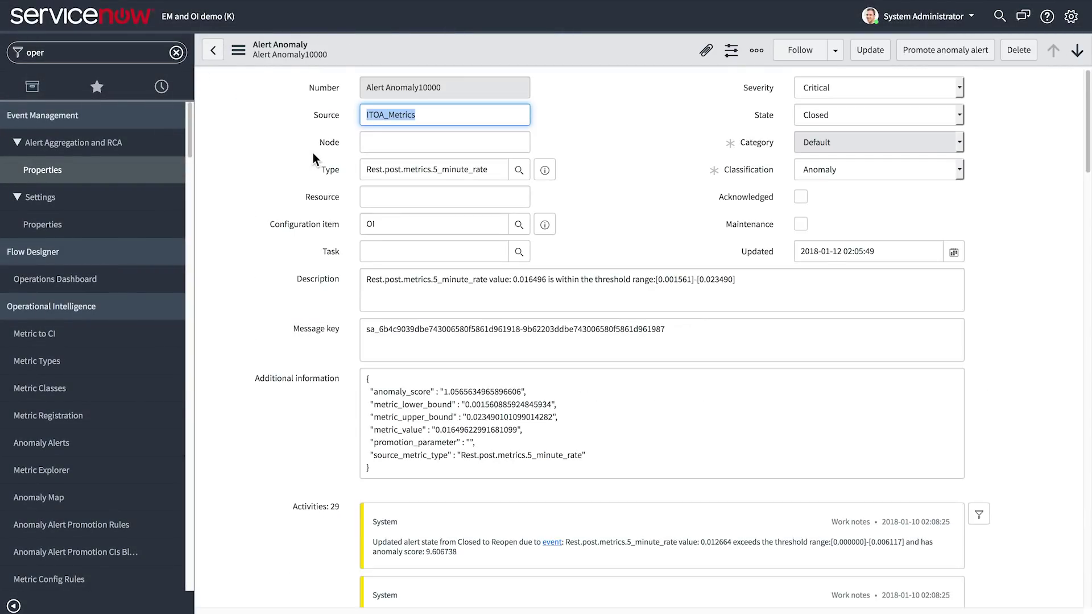
pyautogui.click(213, 50)
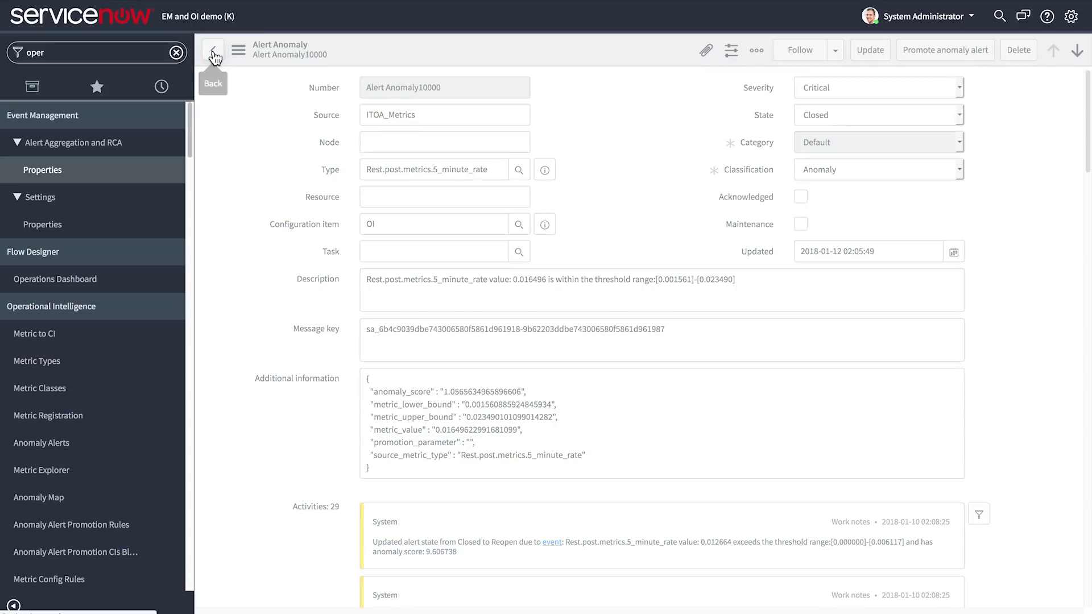
# Step: From Alert Anomaly10000's View Metrics, plot Normalizer.bind.timetaken_min and overlay Normalizer.write_buffer.15_minute_rate
pyautogui.rightClick(307, 157)
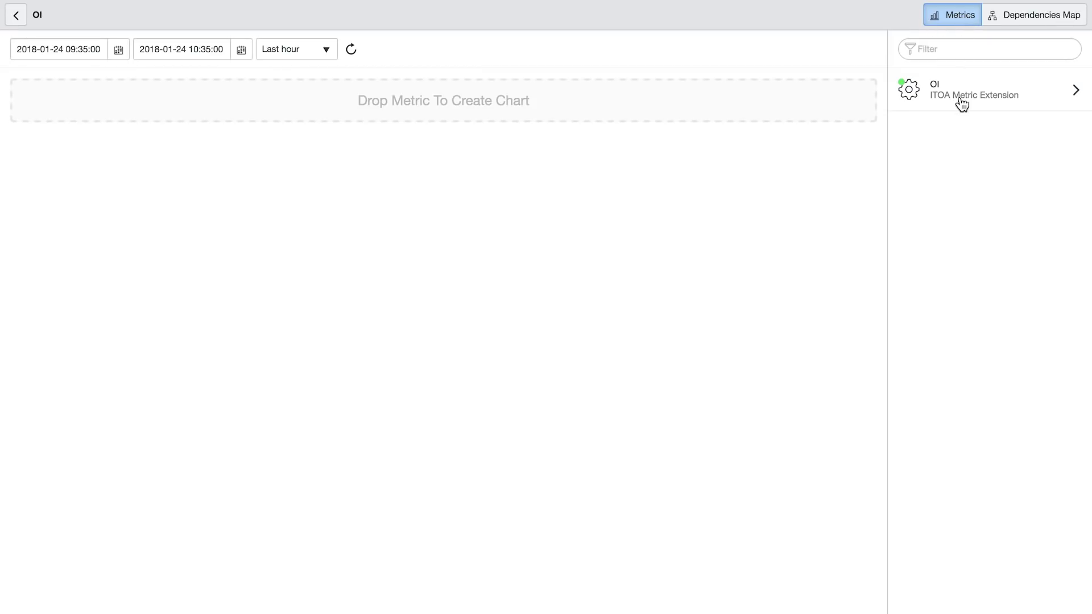
pyautogui.click(962, 104)
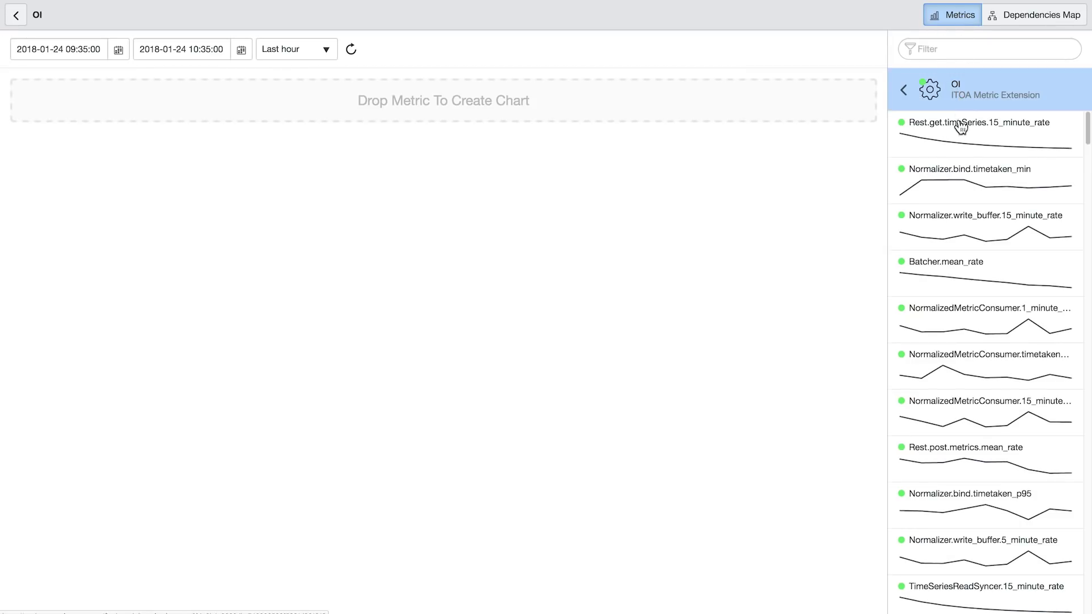
pyautogui.click(950, 170)
pyautogui.moveTo(728, 98); pyautogui.dragTo(727, 100)
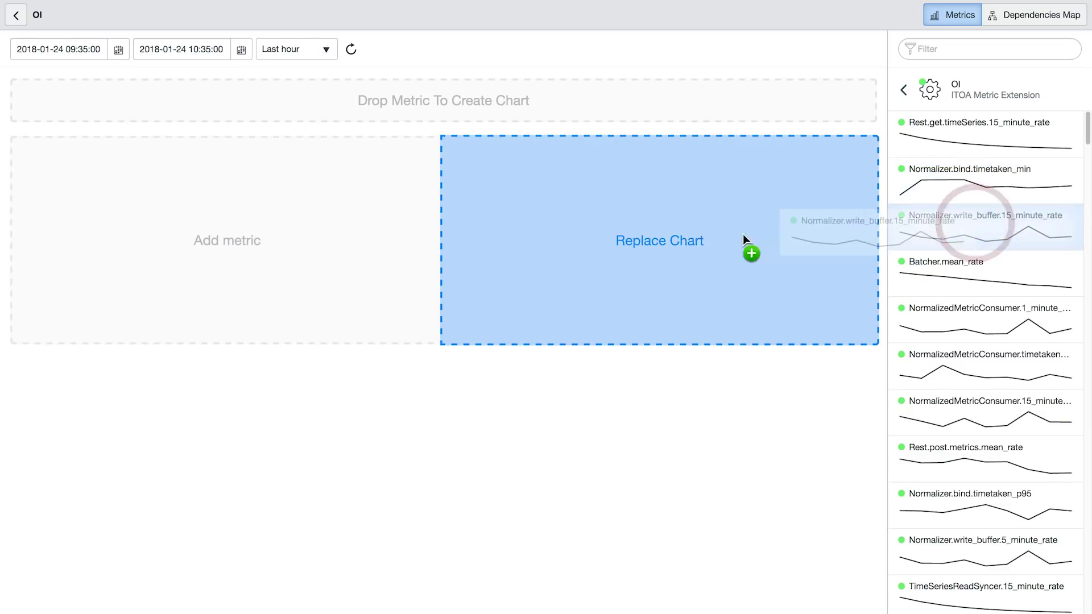
pyautogui.moveTo(974, 224); pyautogui.dragTo(365, 239)
pyautogui.moveTo(759, 263); pyautogui.dragTo(760, 263)
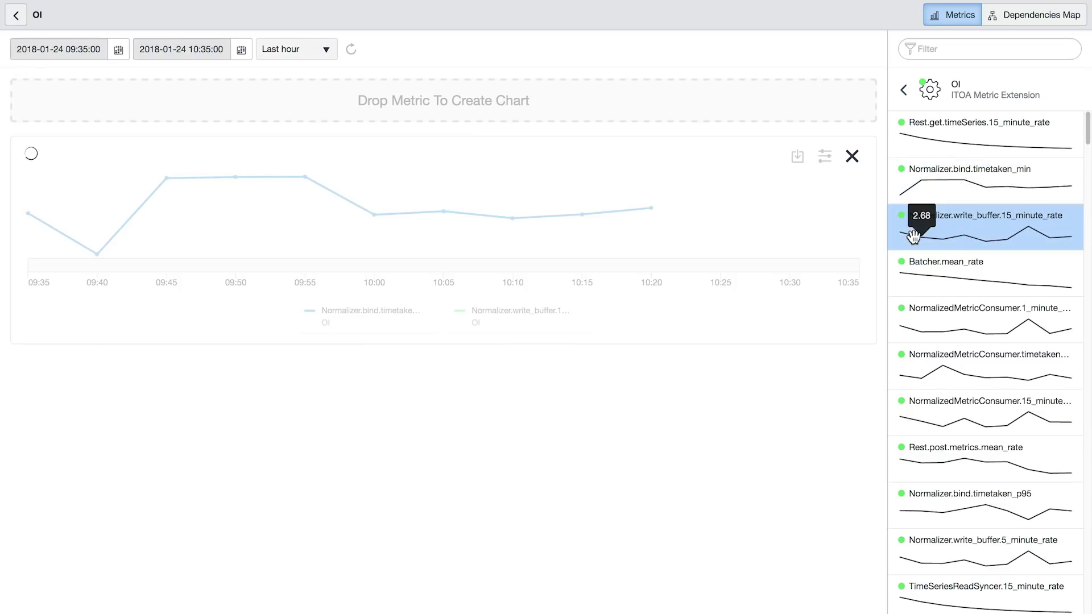